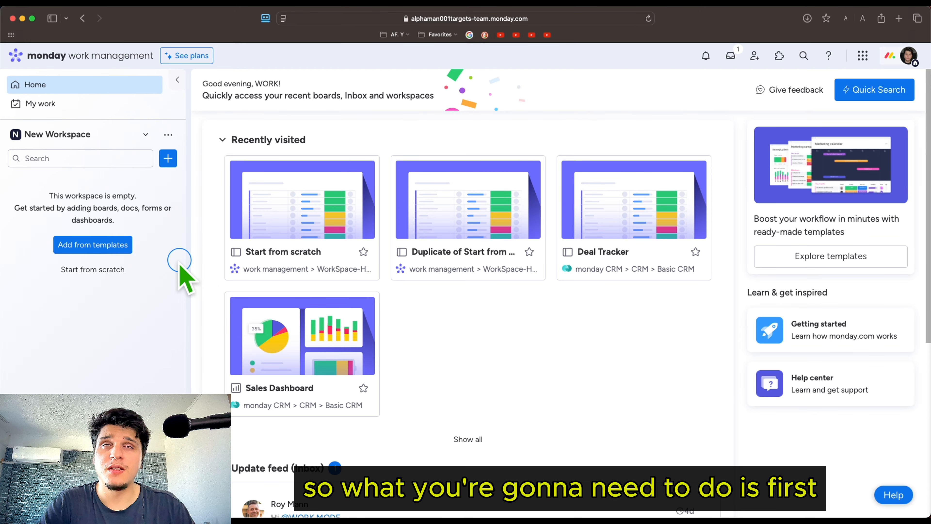
Switch to the WorkSpace-HowToBrowser workspace, view the Start from scratch board and open the Duplicate of Start from scratch board
left_click(78, 134)
left_click(84, 225)
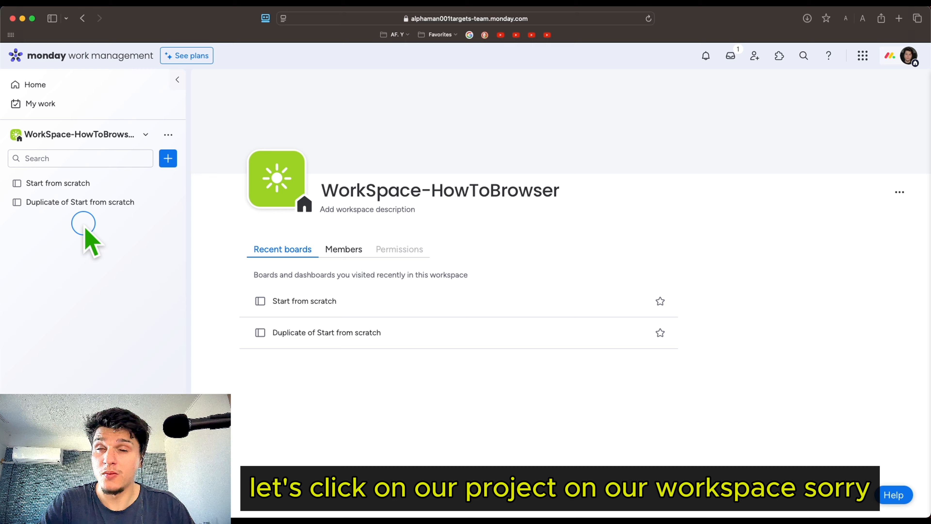
left_click(83, 183)
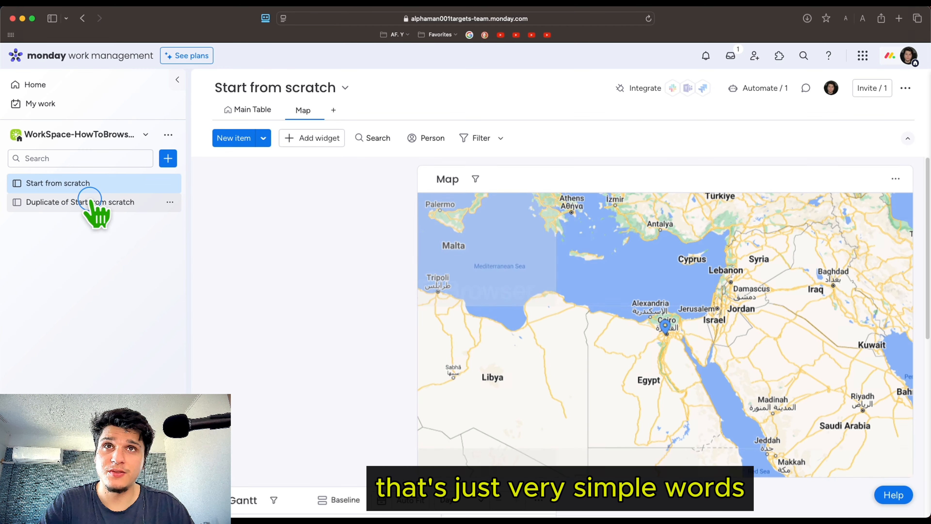
left_click(89, 201)
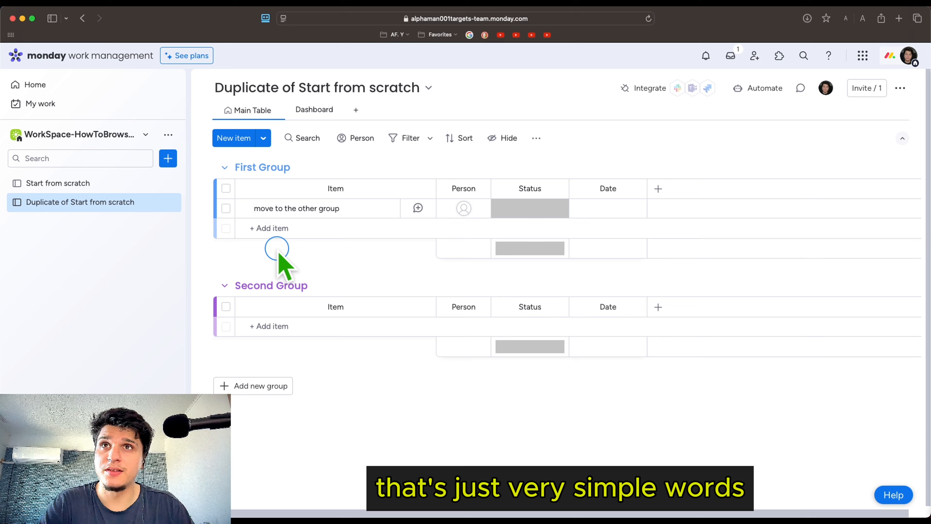
Add an item named "new item" to the Second Group
left_click(328, 224)
left_click(261, 326)
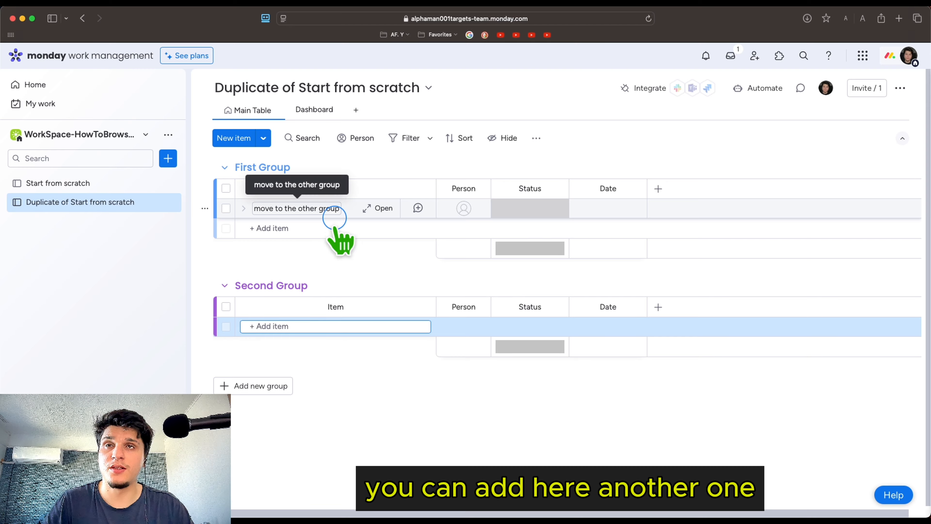
type("new i")
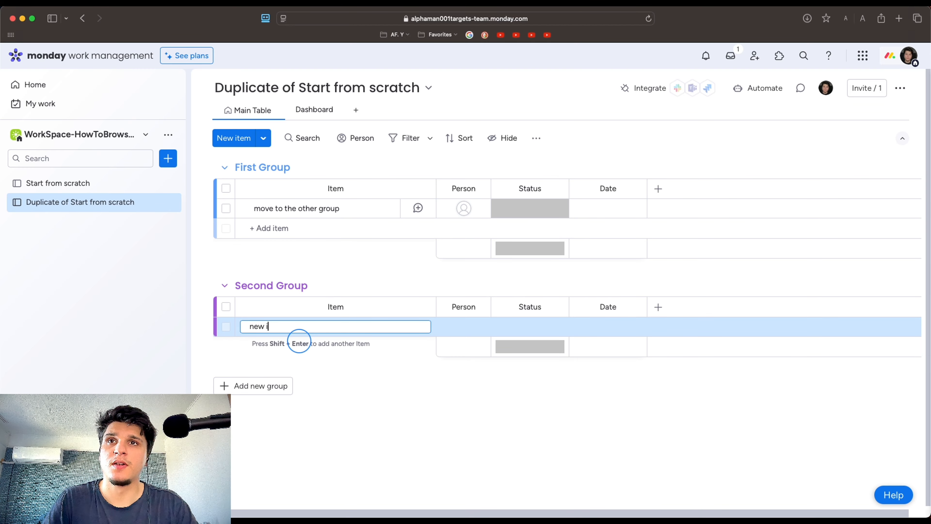
type("tem")
key("Return")
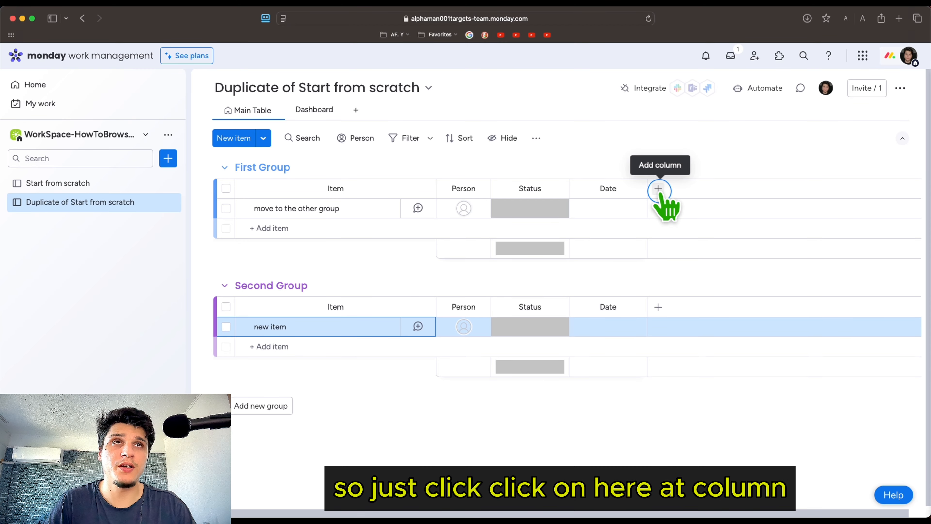
Search the full column library for "conn" to examine the board-connecting column types, and close the library
left_click(657, 188)
left_click(582, 430)
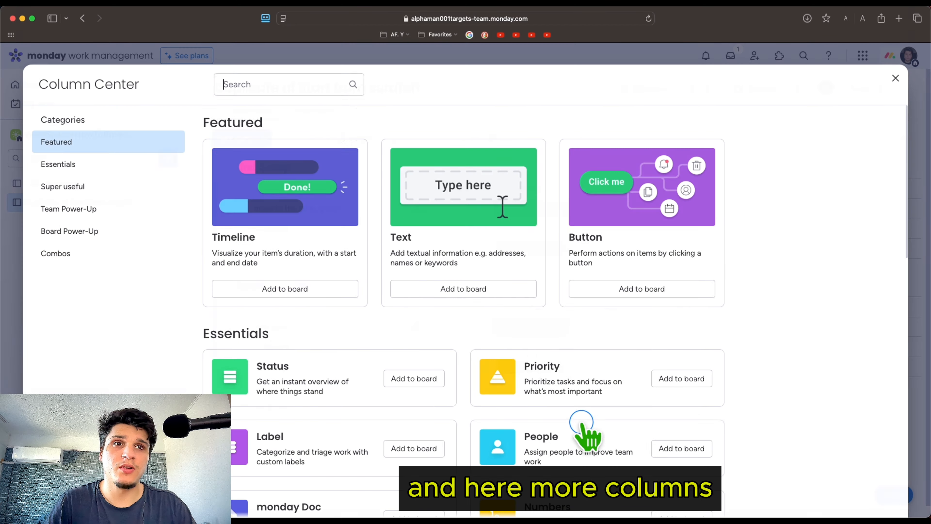
left_click(268, 84)
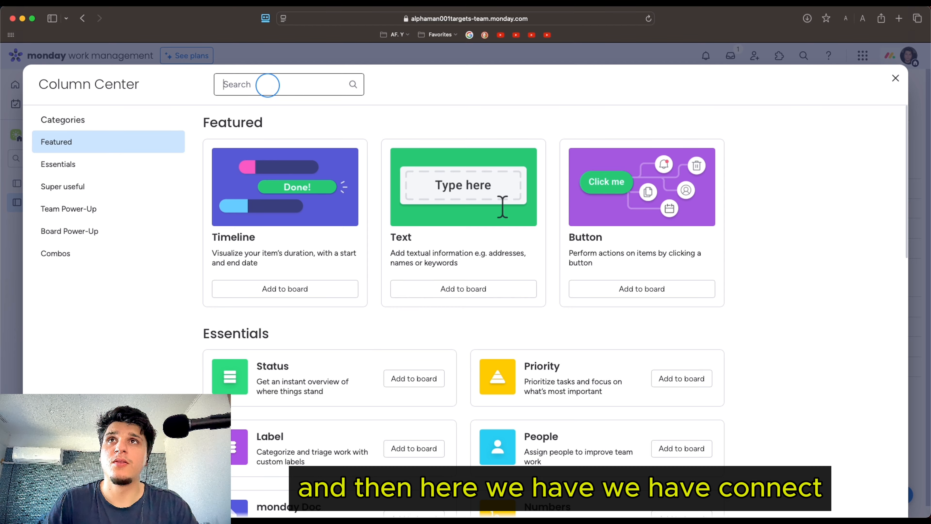
type("co")
key("BackSpace")
key("BackSpace")
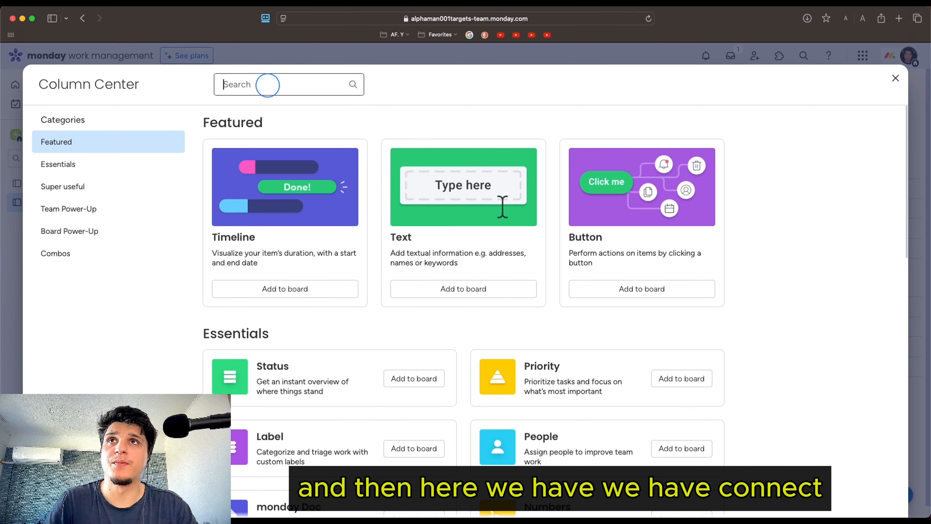
type("conn")
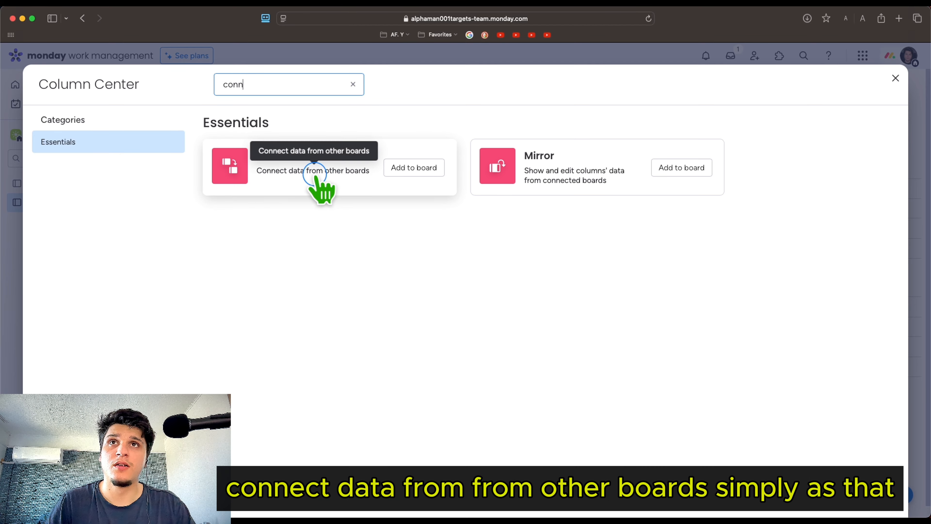
left_click(896, 78)
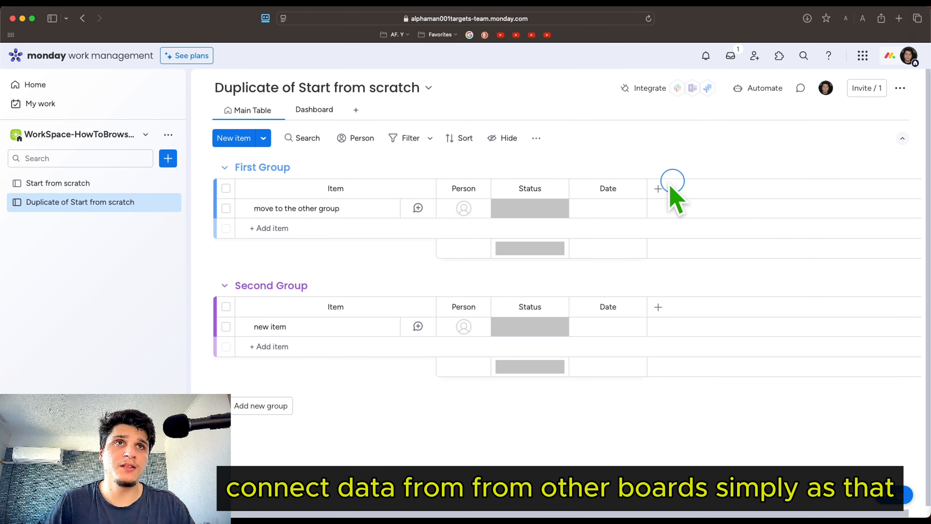
Add a Connect boards column linked one-way to the Start from scratch board, without creating a mirror column
left_click(659, 188)
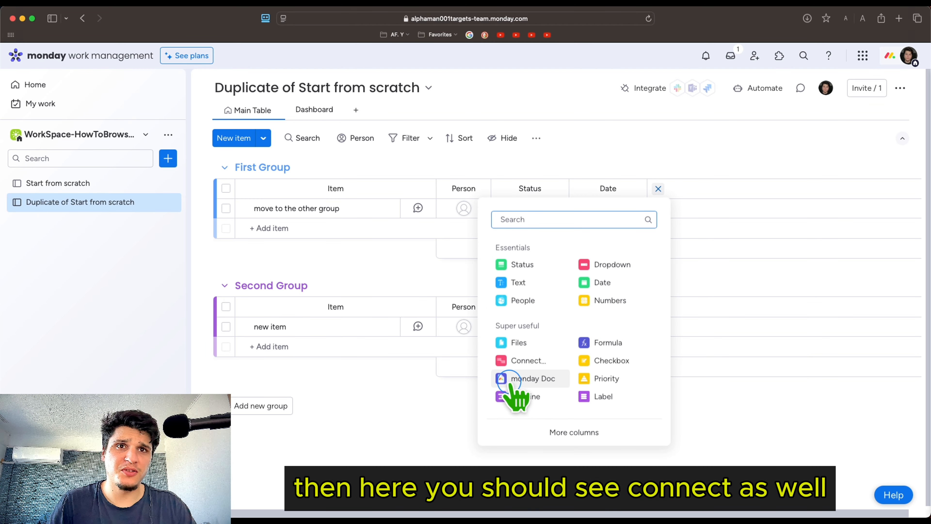
left_click(523, 361)
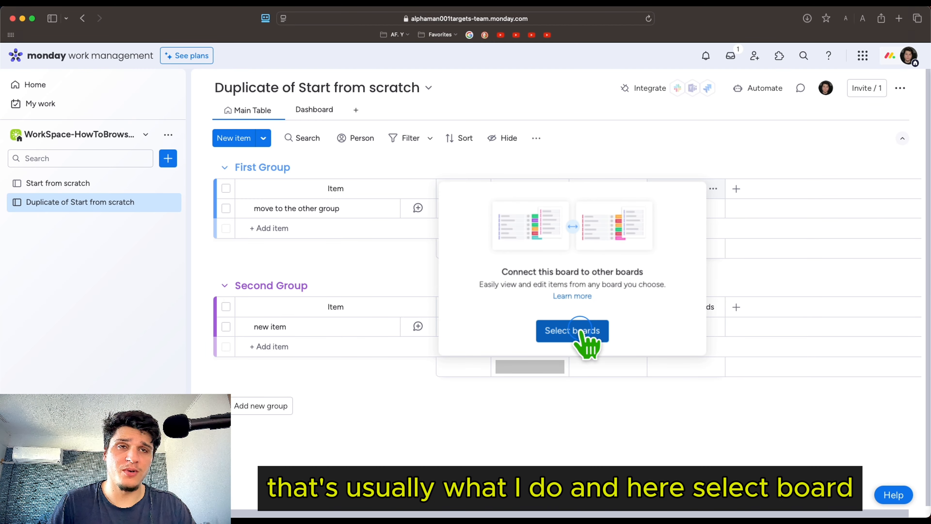
left_click(582, 332)
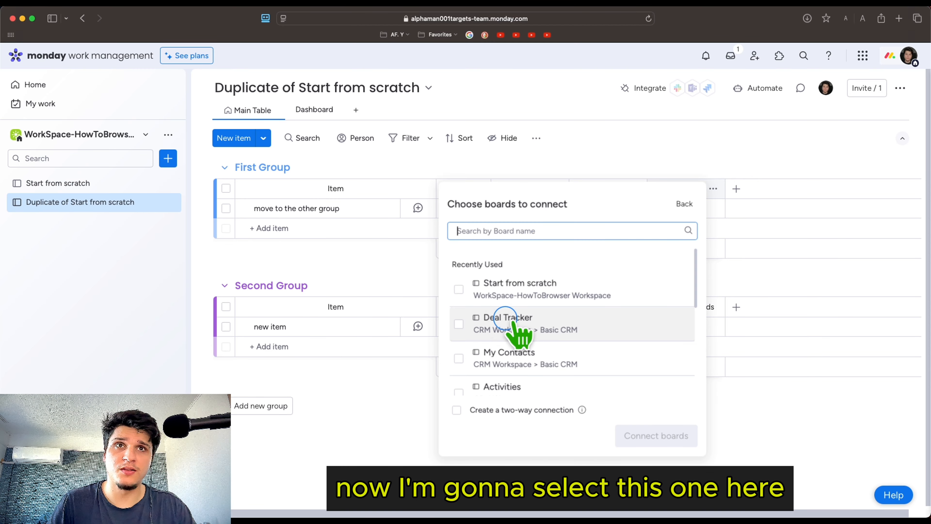
left_click(458, 289)
left_click(656, 436)
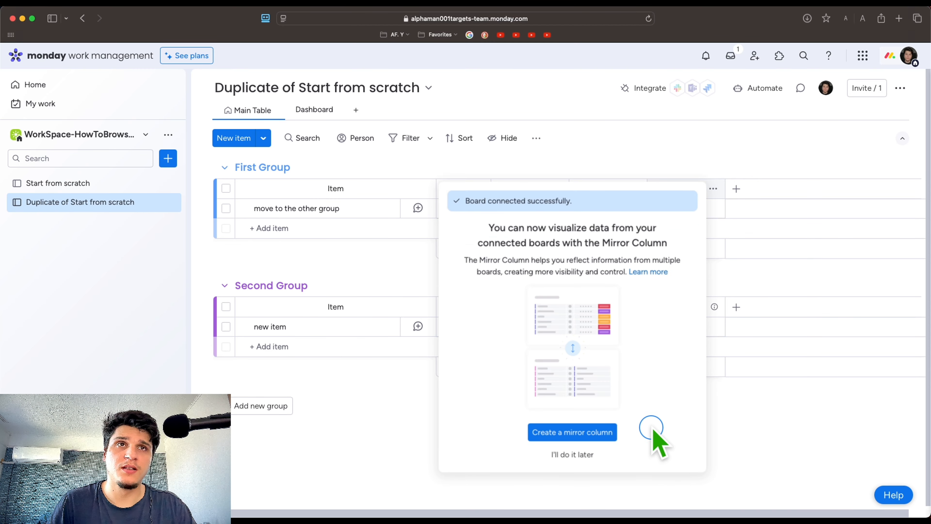
left_click(750, 381)
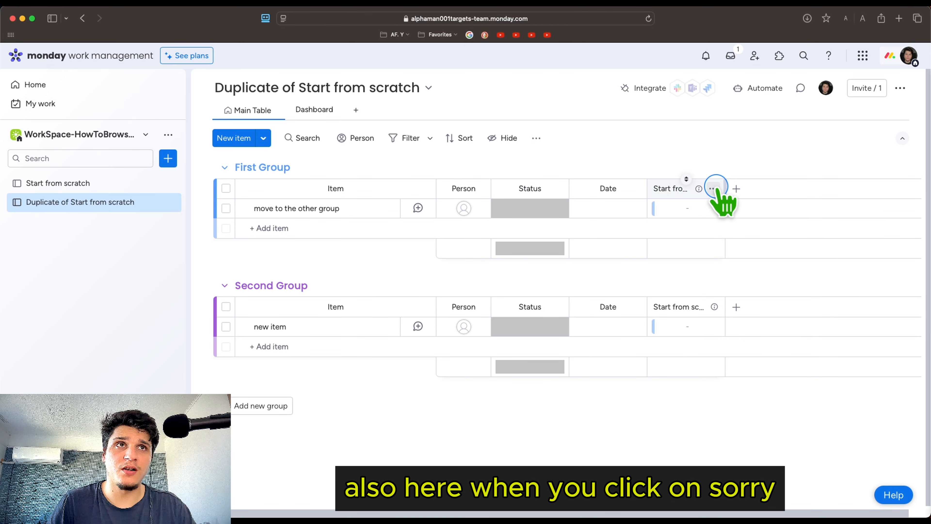
Delete the Start from scratch connection column from the board
left_click(713, 189)
left_click(727, 346)
left_click(605, 147)
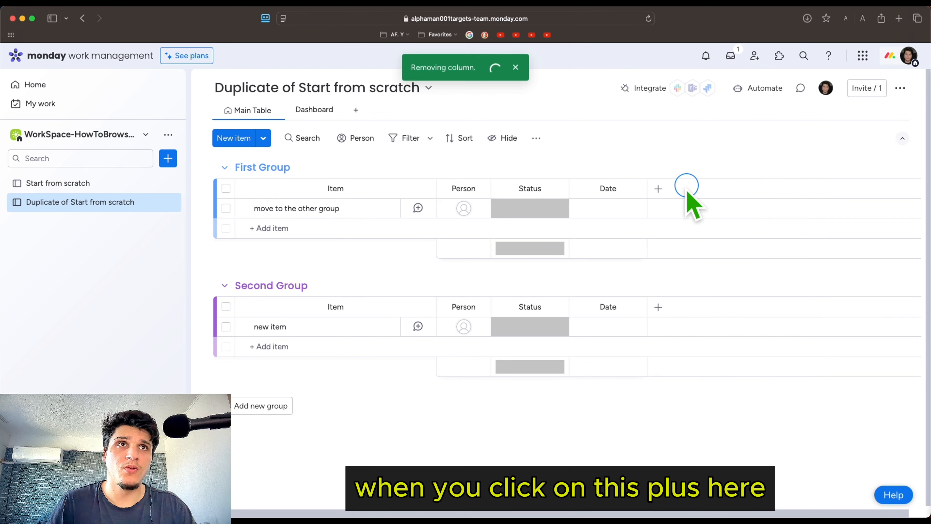
Add a Connect boards column linked to the Start from scratch board with a two-way connection
left_click(662, 187)
left_click(545, 364)
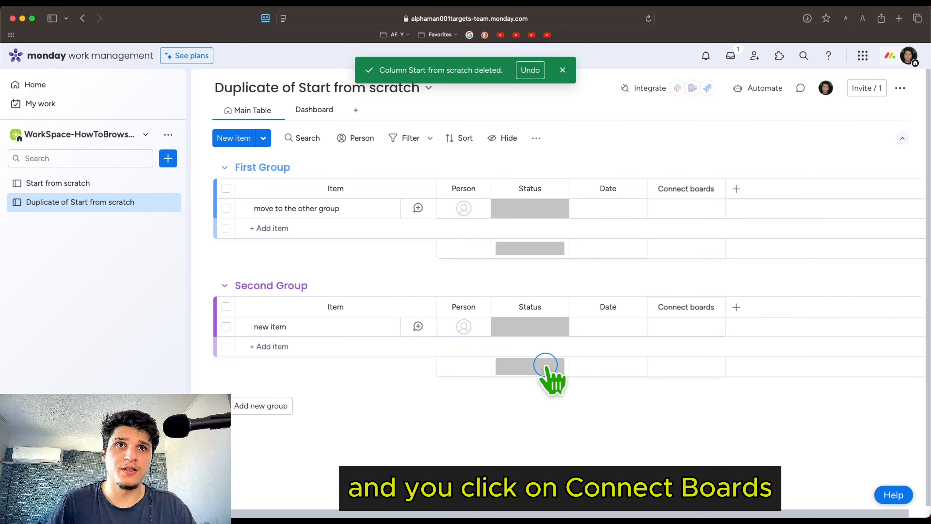
left_click(590, 330)
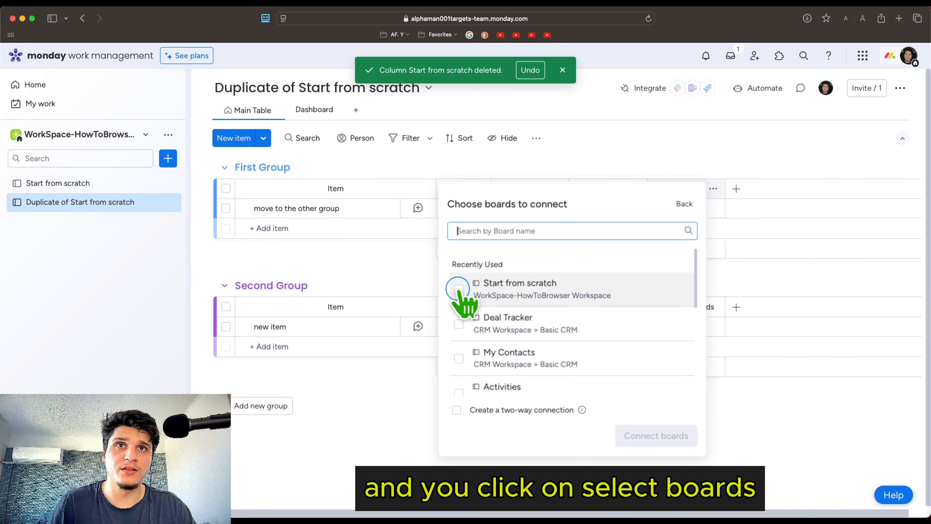
left_click(459, 289)
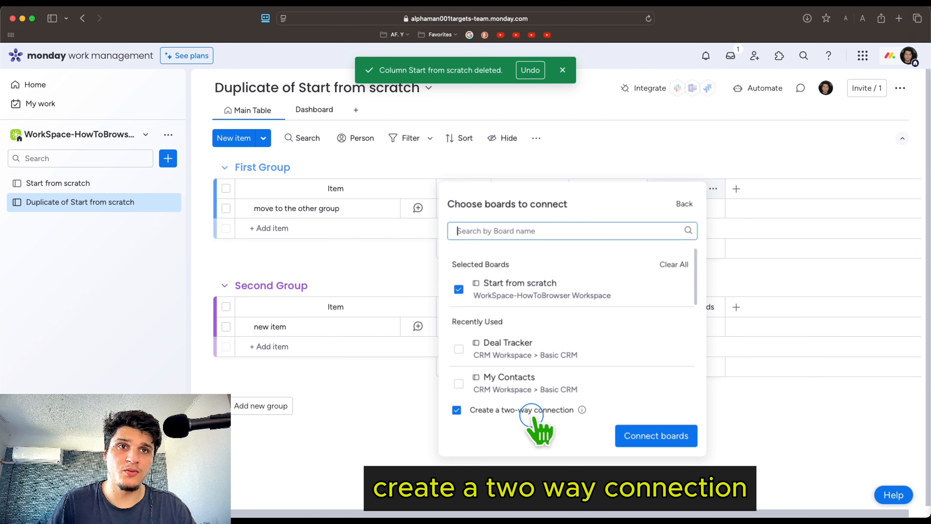
left_click(583, 410)
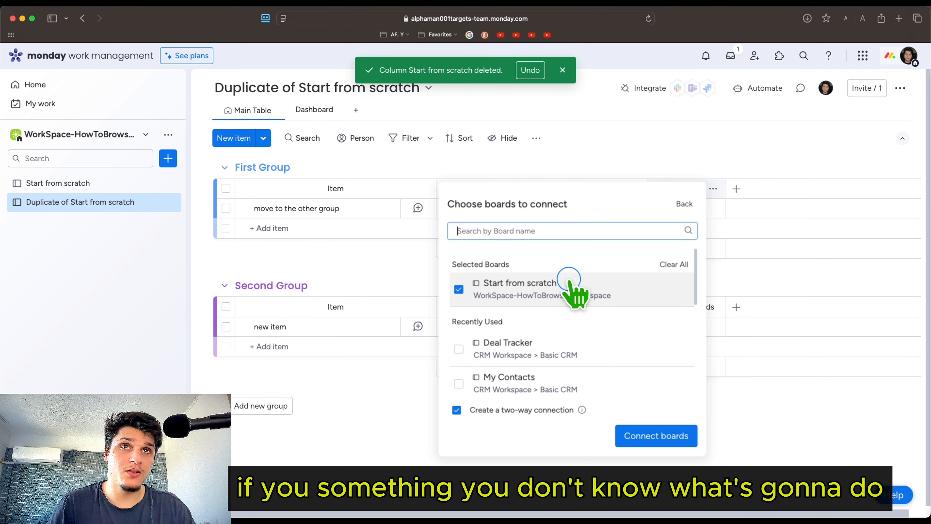
mouse_move(583, 409)
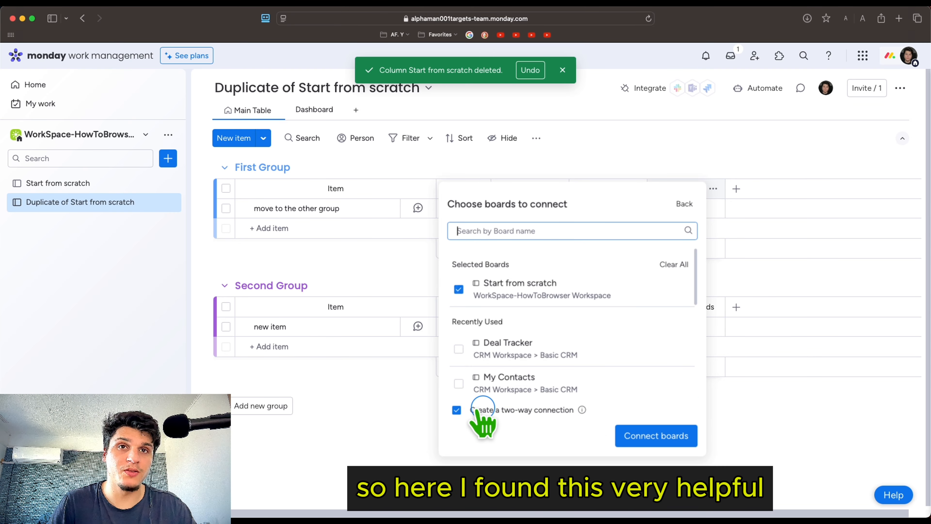
left_click(456, 410)
left_click(456, 410)
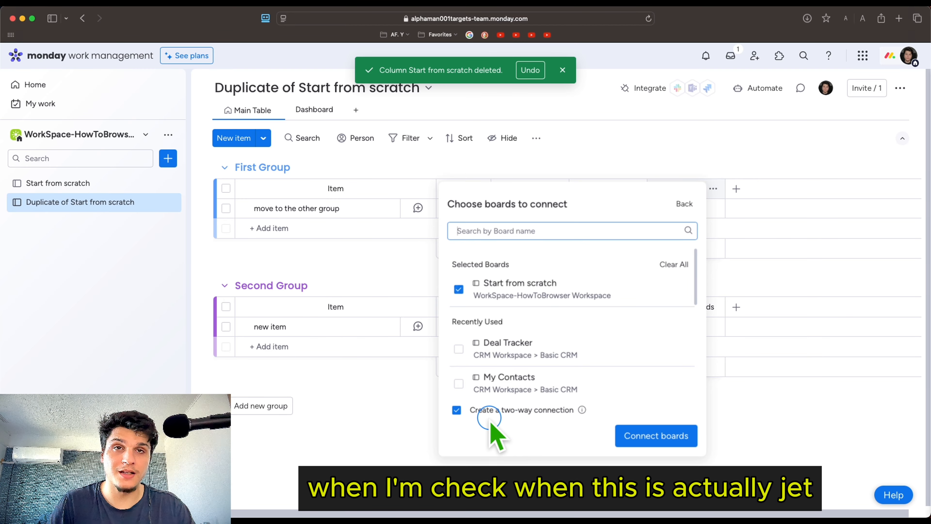
left_click(631, 439)
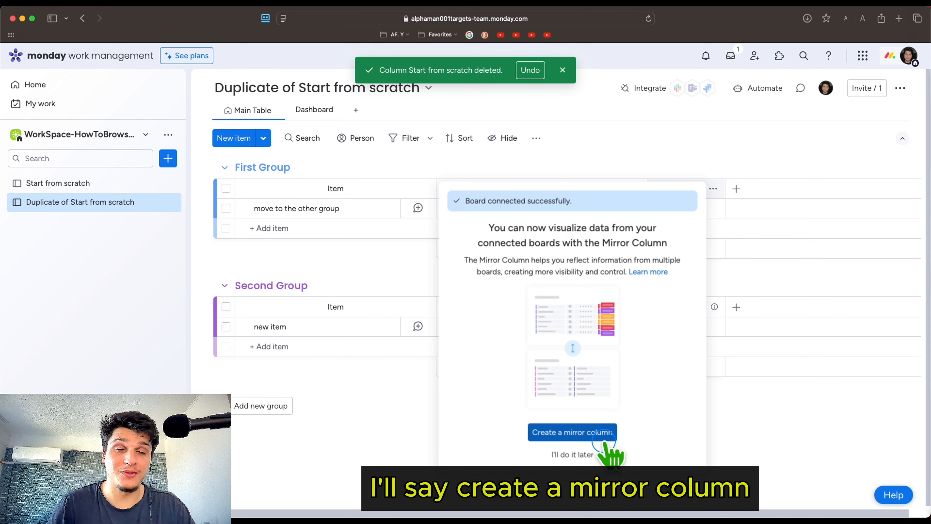
Create a mirror column for the connected board's Status column, with its summary showing What's Done
left_click(604, 433)
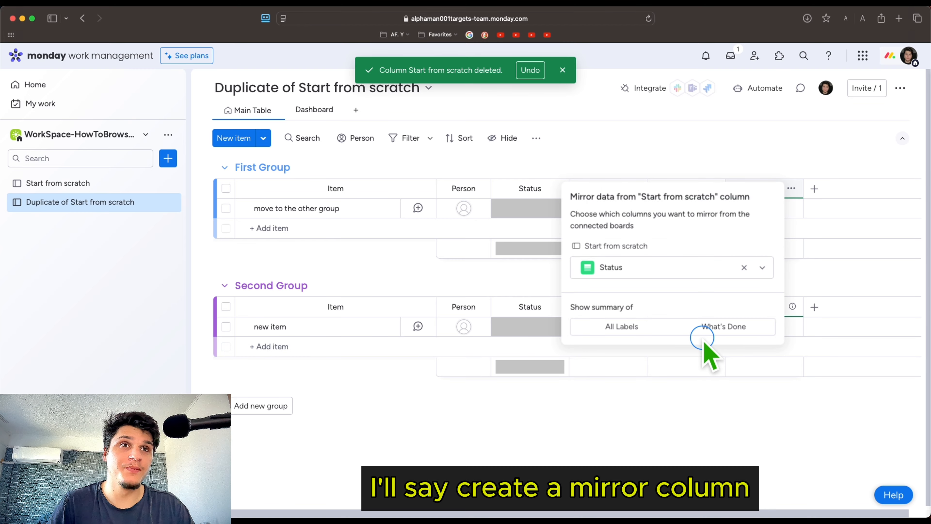
left_click(707, 329)
left_click(706, 437)
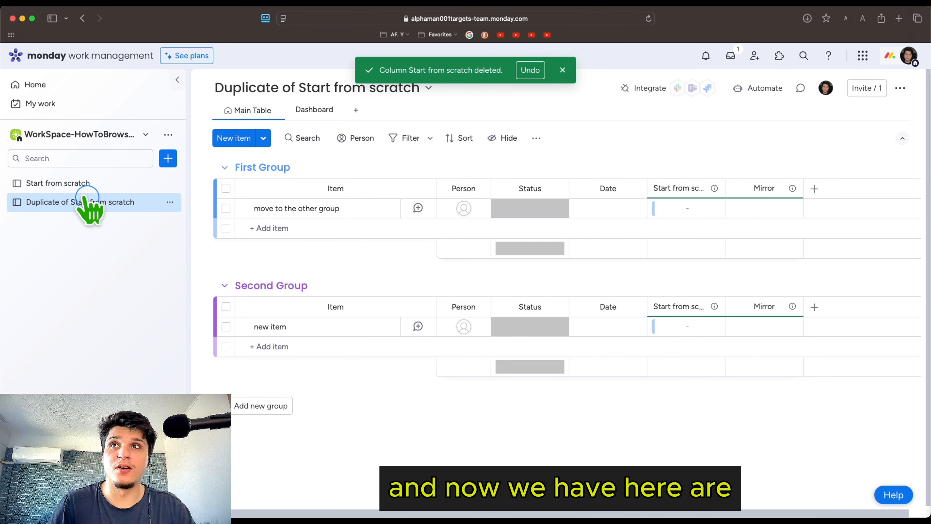
Widen the link column in the Start from scratch board's Main Table and the Start from scratch column on the duplicate board
left_click(71, 185)
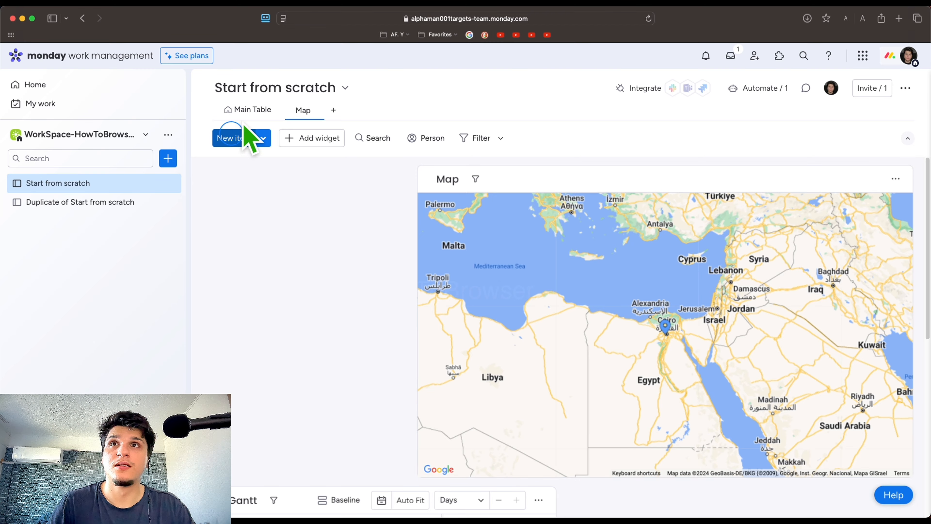
left_click(245, 110)
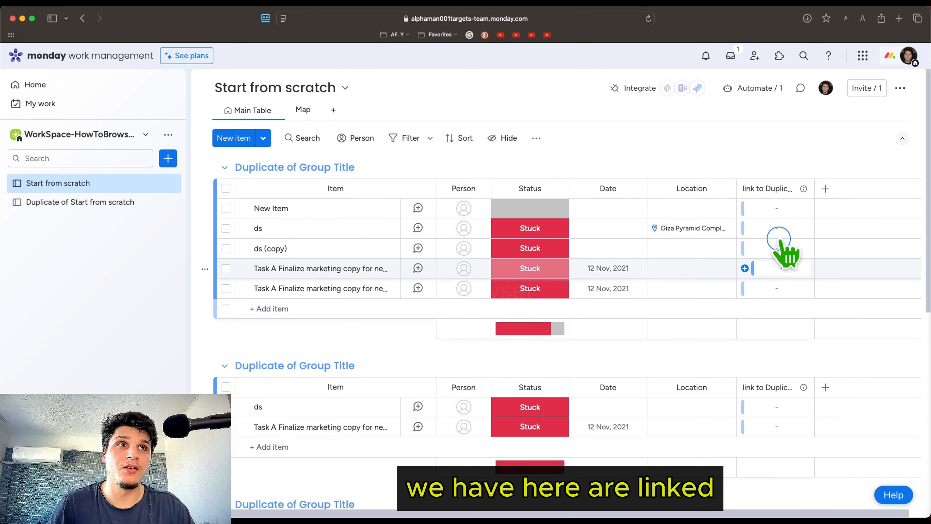
left_click_drag(813, 183, 886, 184)
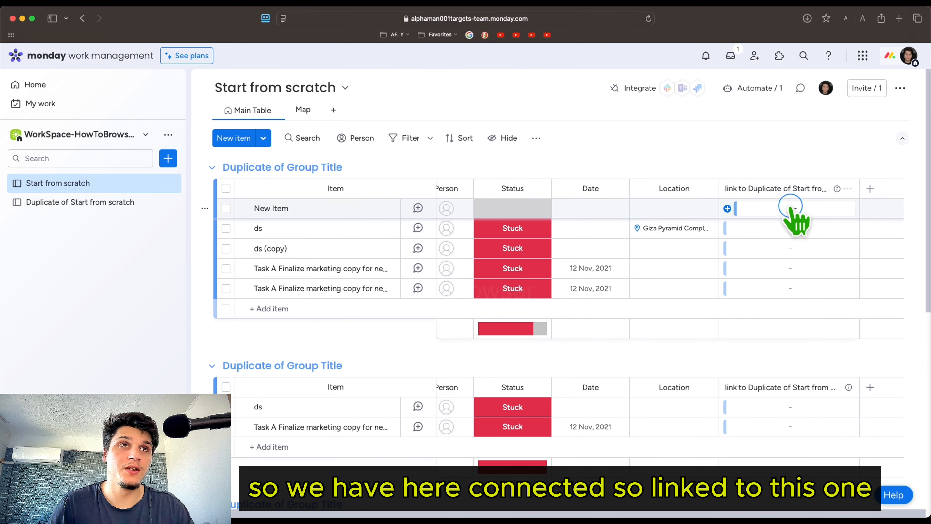
left_click(65, 202)
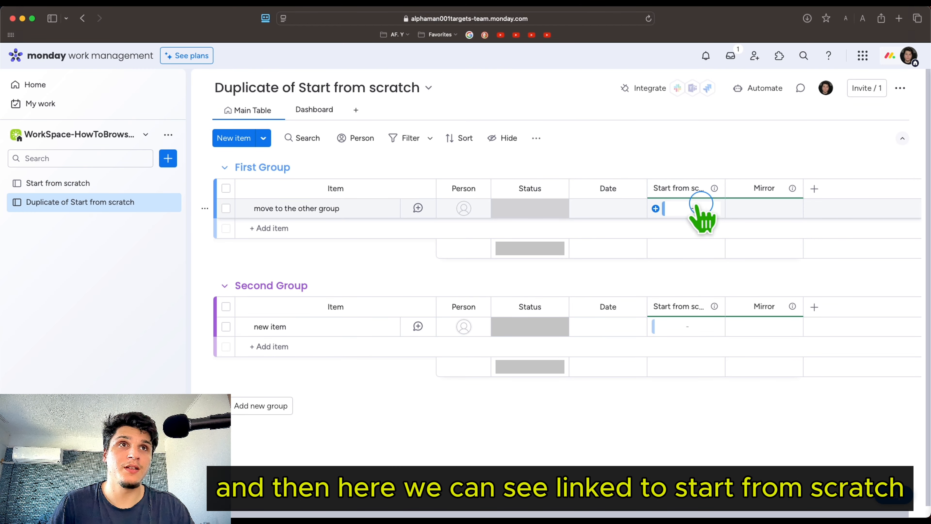
left_click_drag(722, 182, 781, 183)
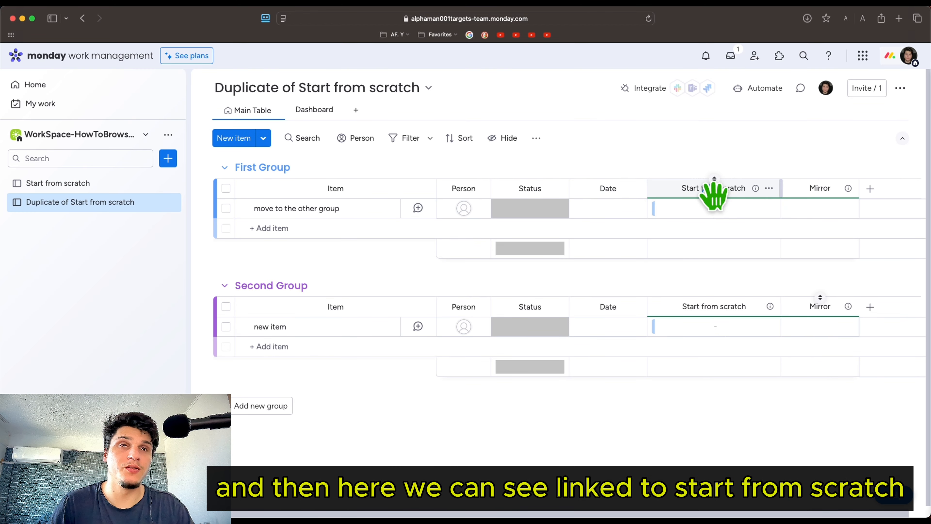
On the Start from scratch board, connect all items of the first group to "move to the other group" in the link column
left_click(67, 188)
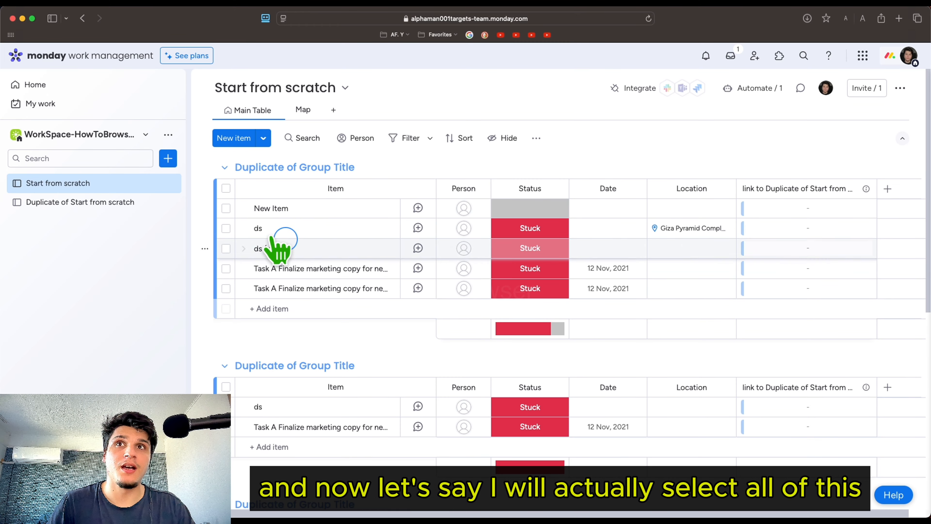
left_click(225, 206)
left_click(225, 188)
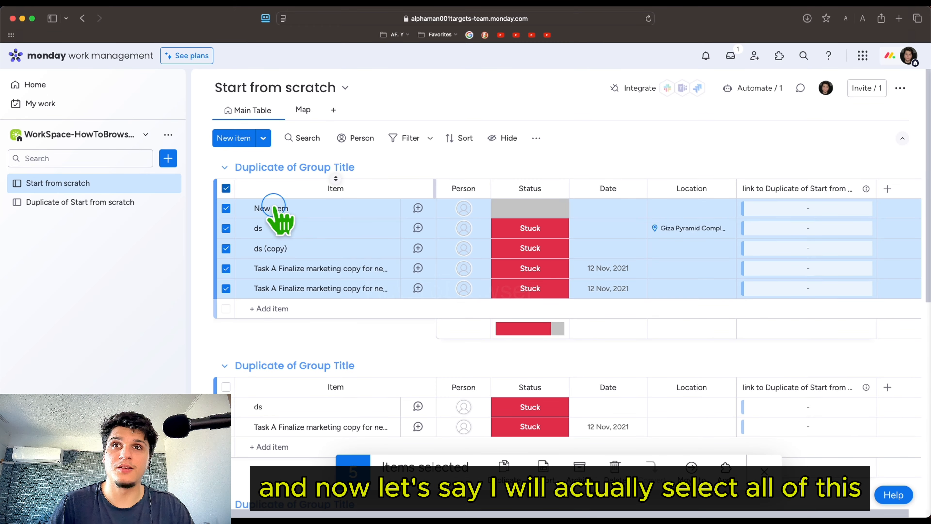
left_click(753, 273)
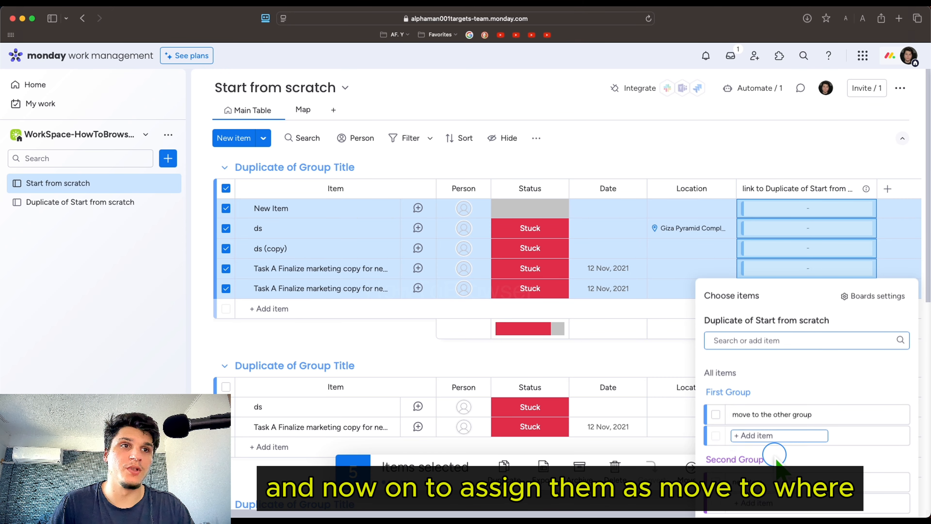
left_click(715, 415)
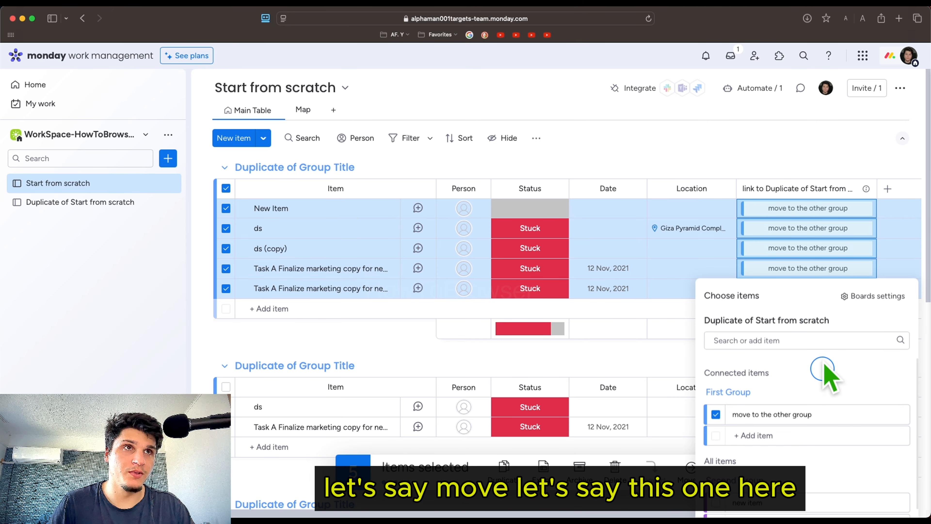
Set the board's default values for new items to pre-fill the link to Duplicate of Start from scratch column with "move to the other group"
left_click(706, 162)
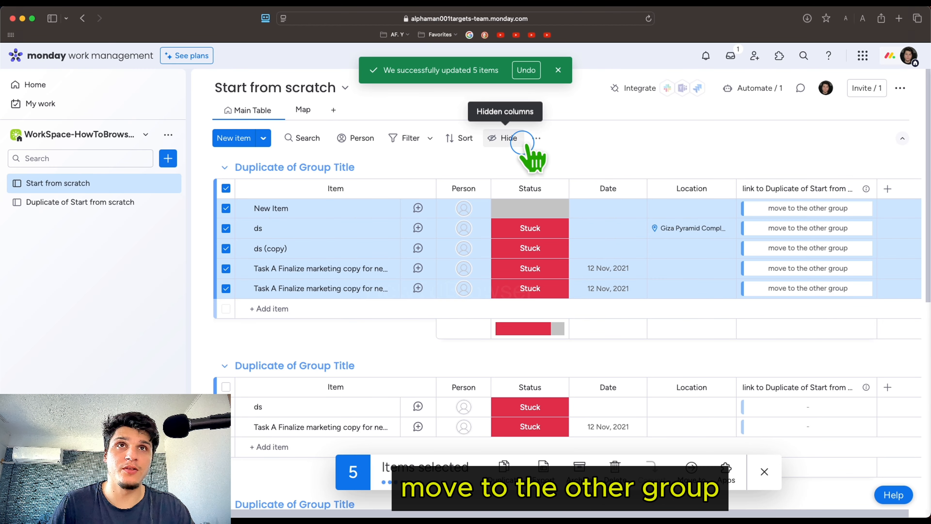
left_click(535, 138)
left_click(609, 165)
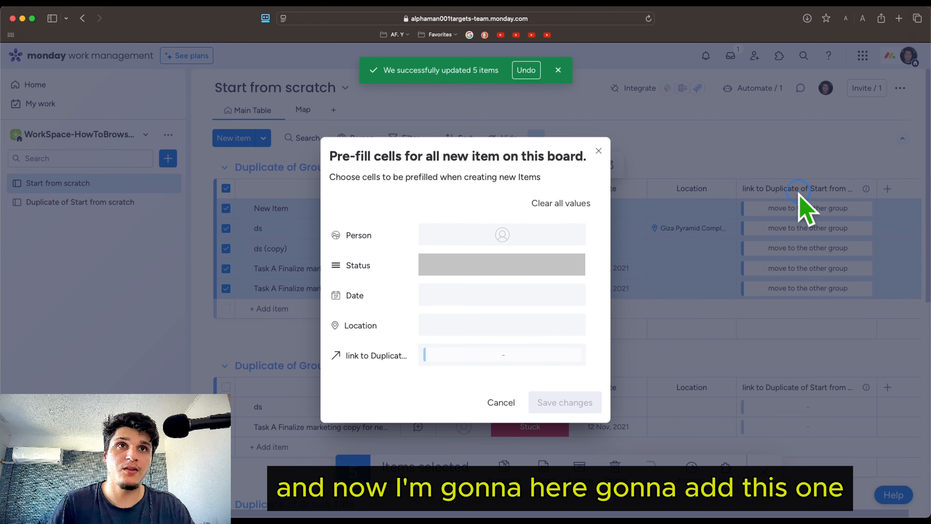
left_click(427, 354)
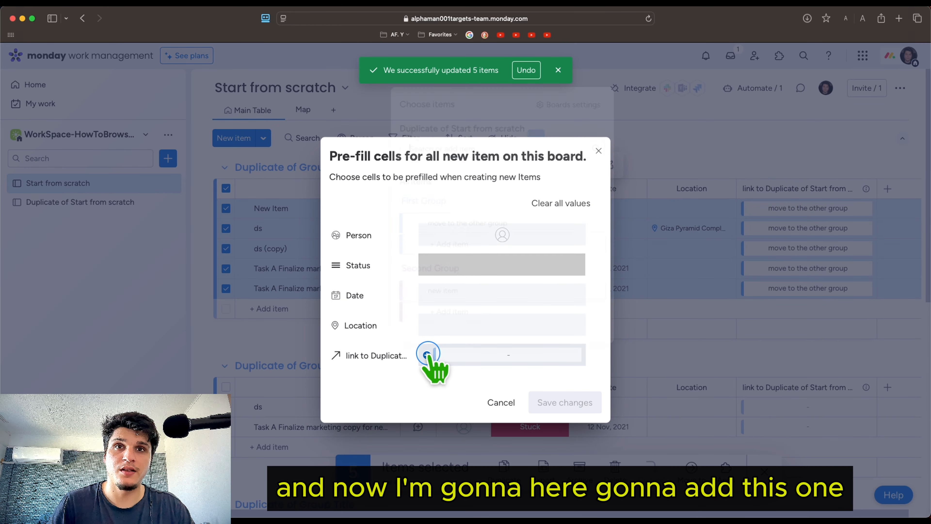
left_click(411, 223)
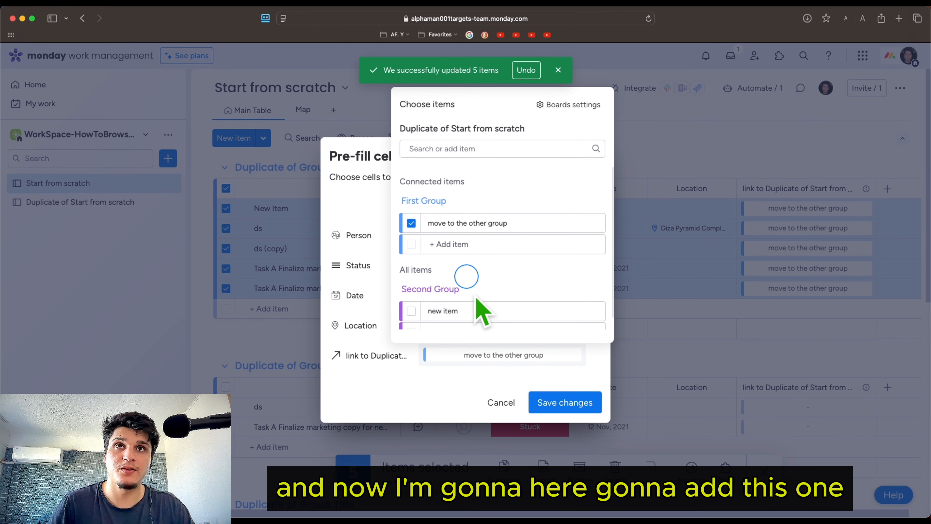
left_click(554, 402)
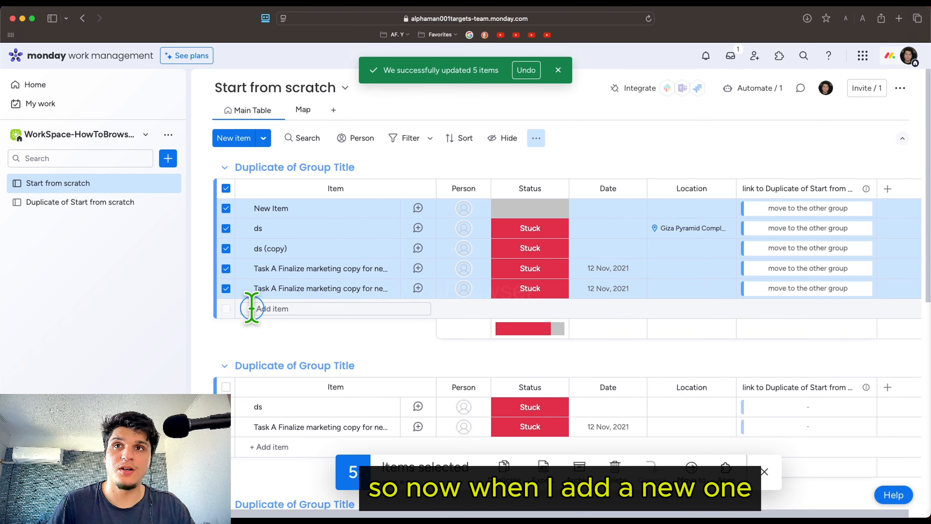
Add an item named "fdf" to the first group and clear the selection of items
left_click(280, 308)
type("fdf")
key("Return")
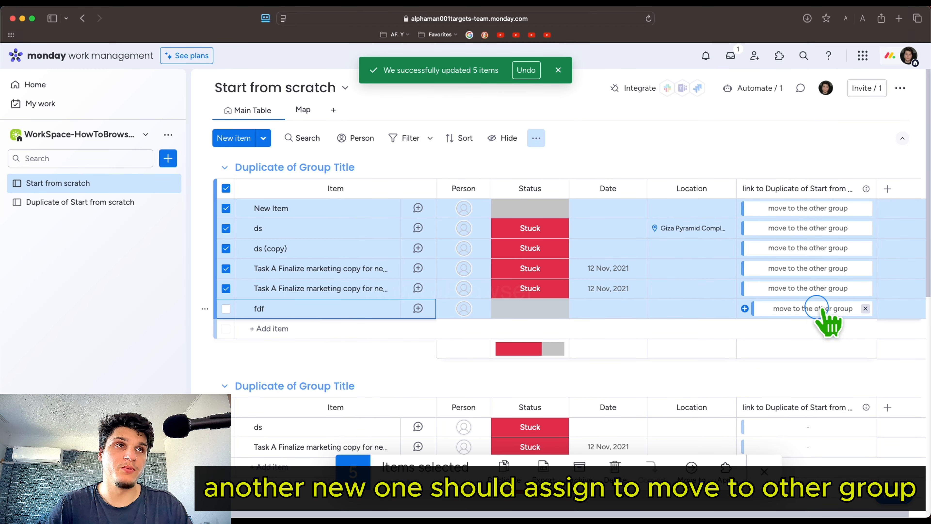
left_click(763, 471)
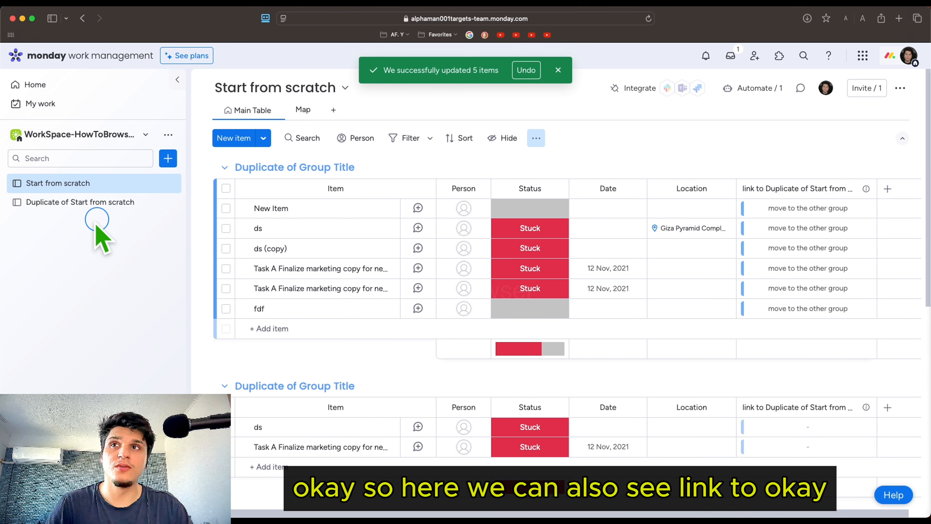
On the Duplicate of Start from scratch board, connect one more item to "move to the other group" in its Start from scratch column
left_click(82, 203)
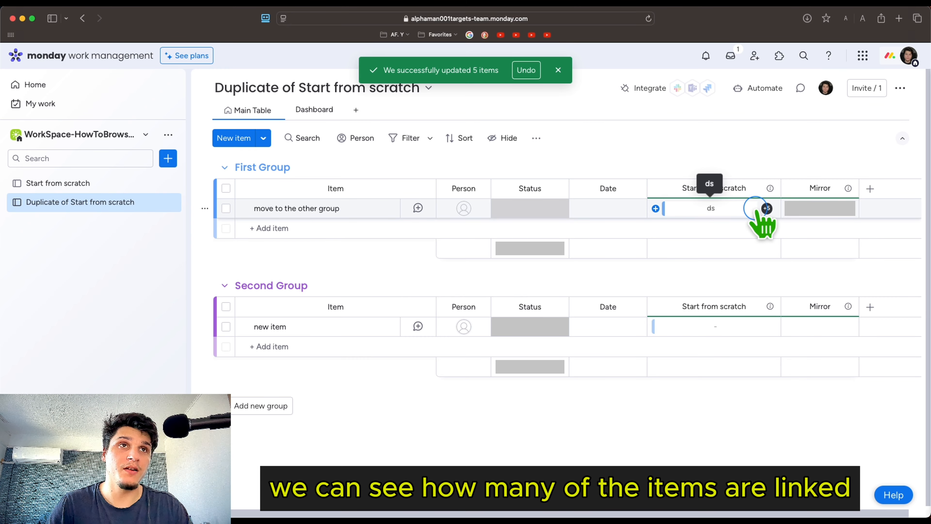
mouse_move(767, 208)
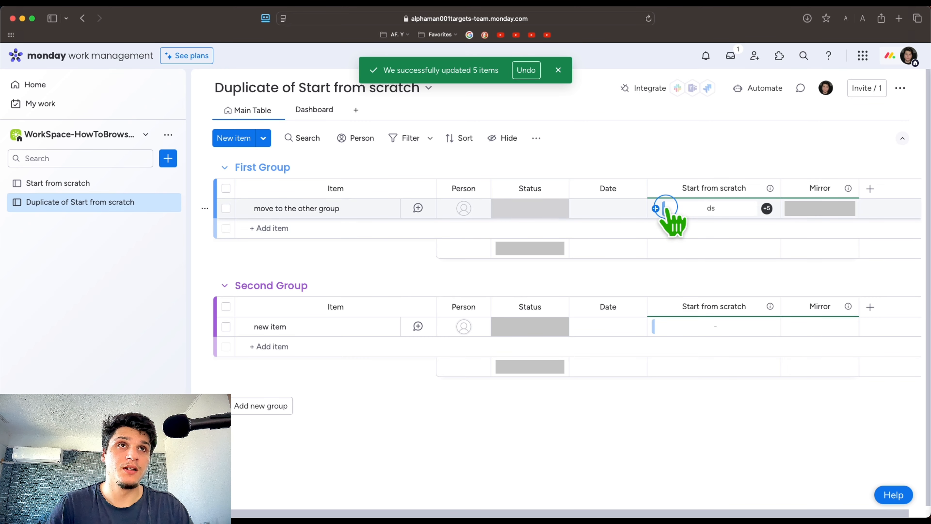
left_click(655, 208)
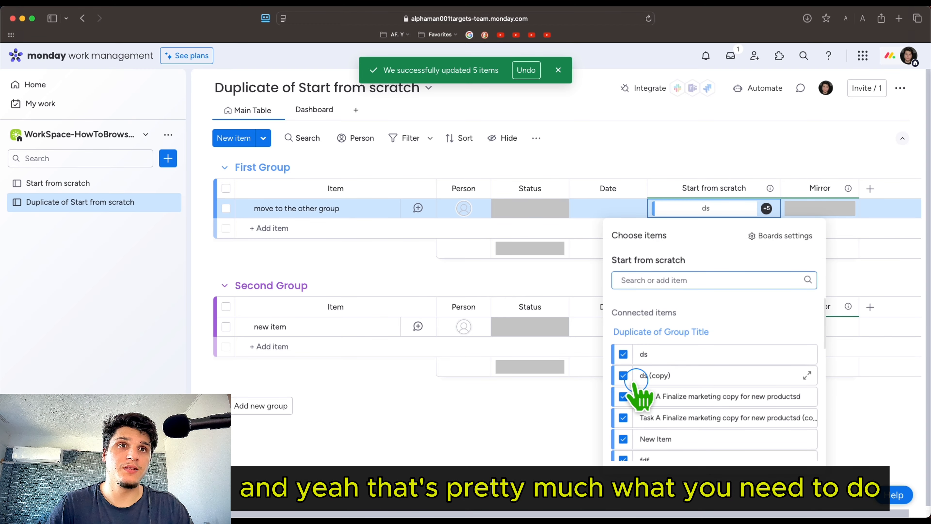
scroll(652, 389, "down", 3)
left_click(619, 362)
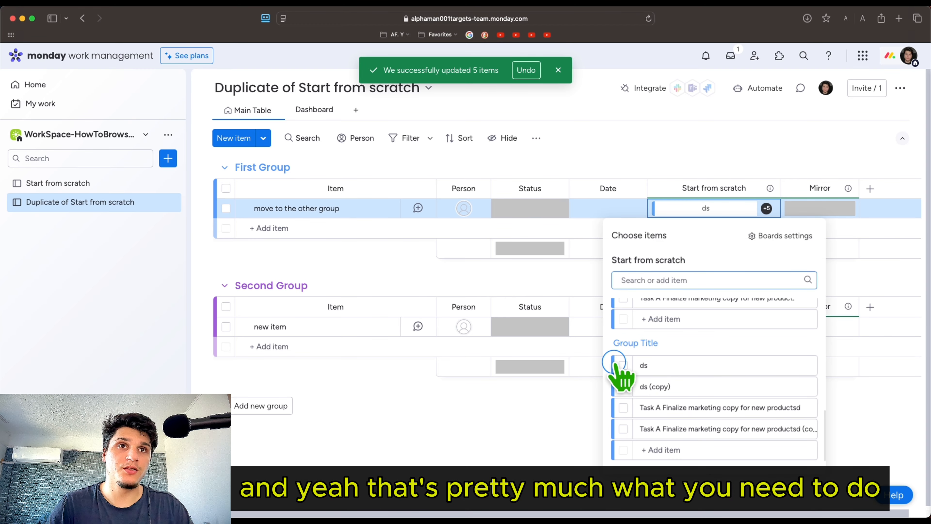
left_click(604, 175)
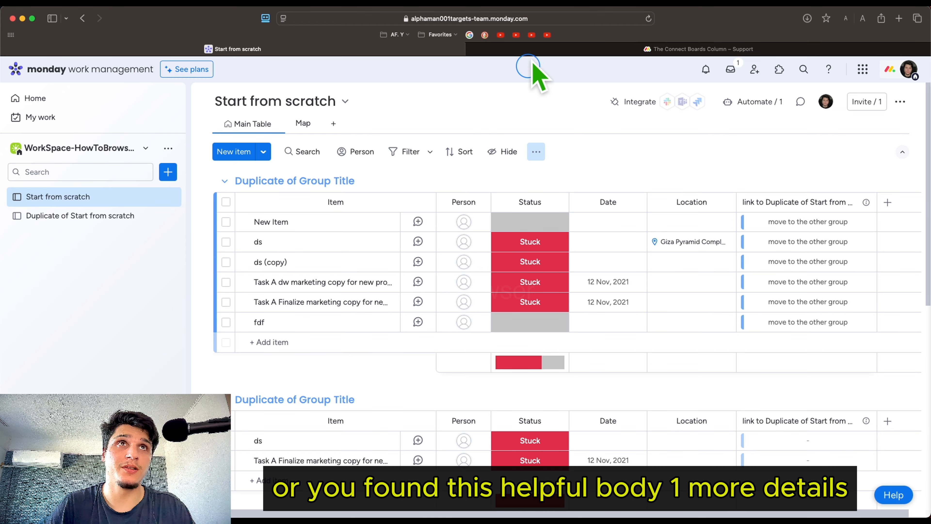
Switch to the monday knowledge base article "The Connect Boards Column" and look through its introduction, How to add it and How it works sections
left_click(530, 51)
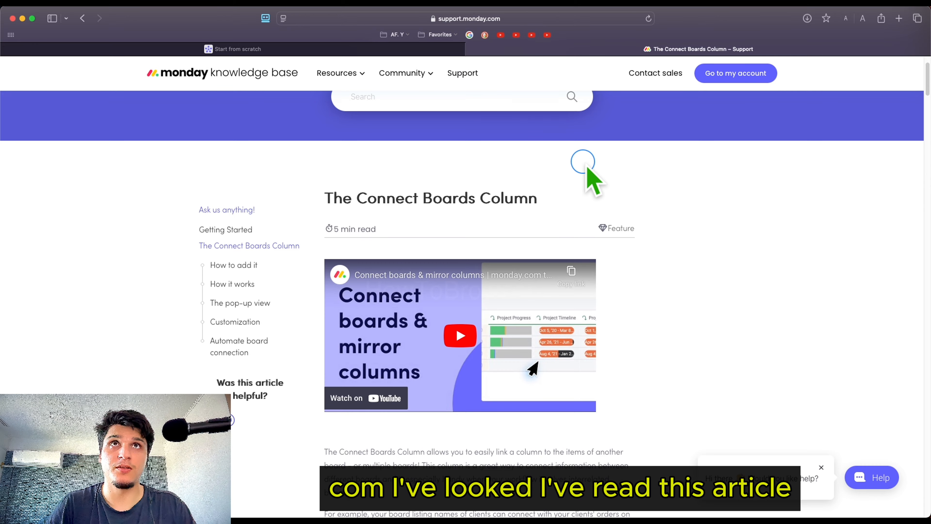
scroll(425, 231, "down", 4)
scroll(342, 162, "up", 1)
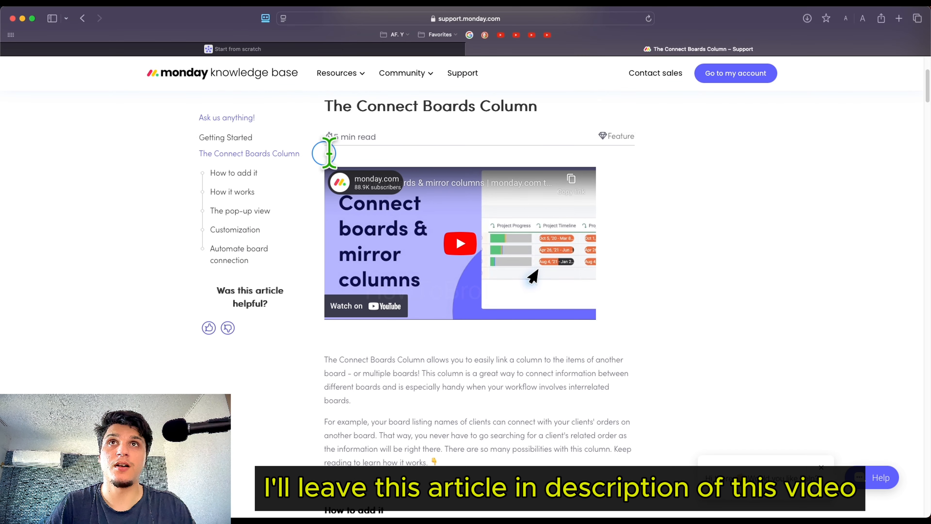
scroll(453, 214, "down", 3)
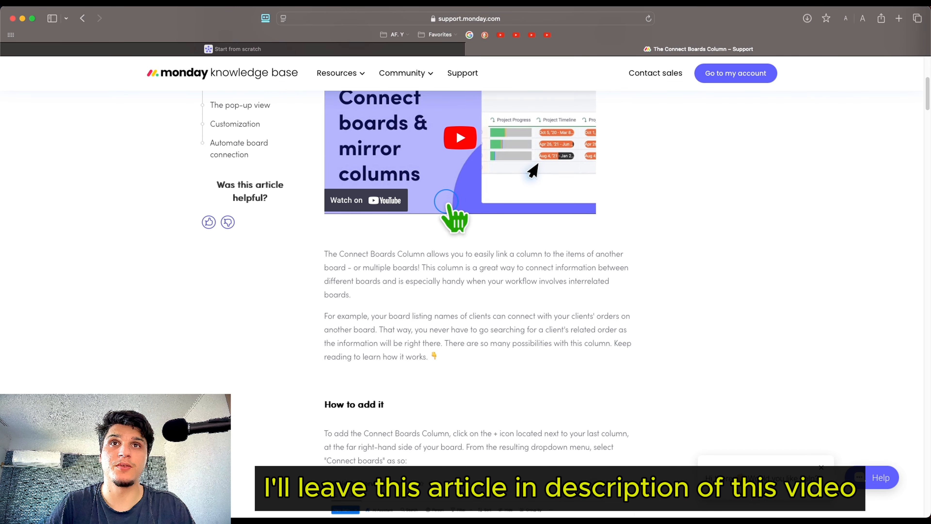
scroll(457, 176, "up", 1)
scroll(451, 212, "down", 5)
scroll(449, 207, "down", 15)
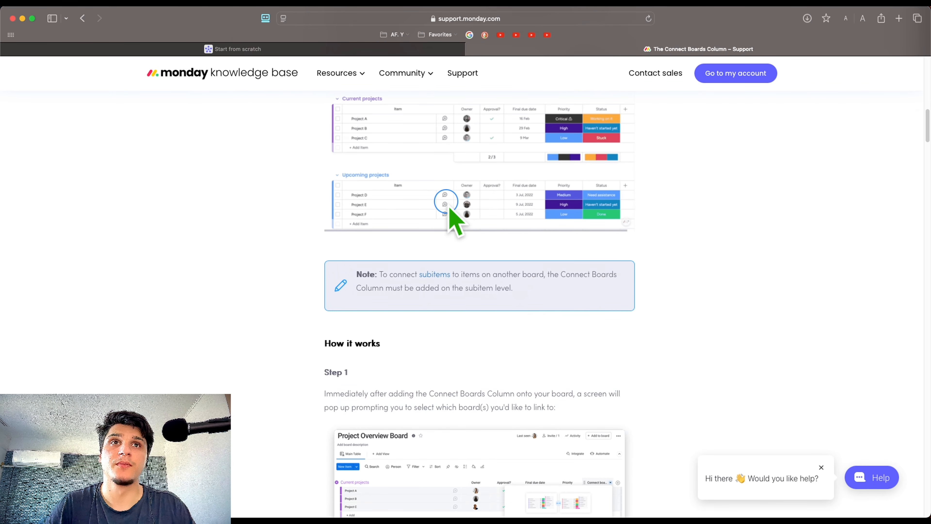